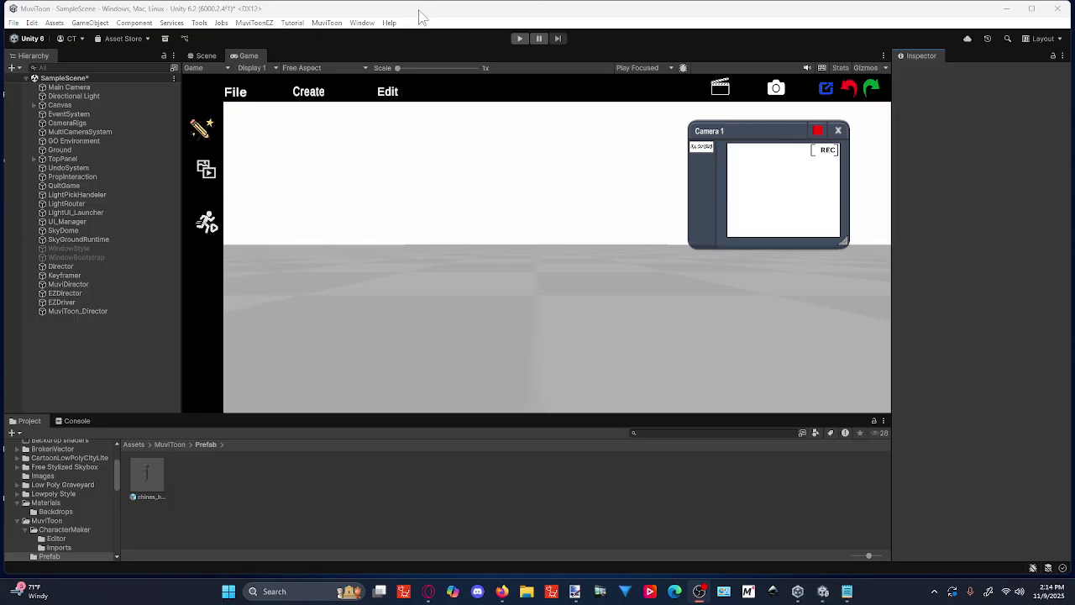
Open the MuviToon Character Maker window and reposition it over the Game view
left_click(327, 23)
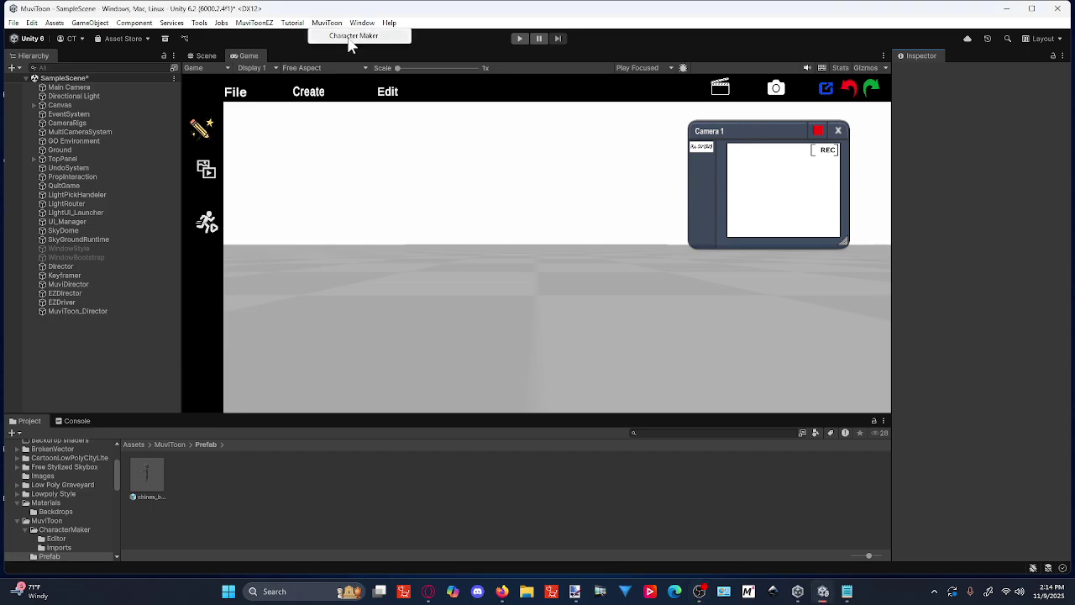
left_click(350, 37)
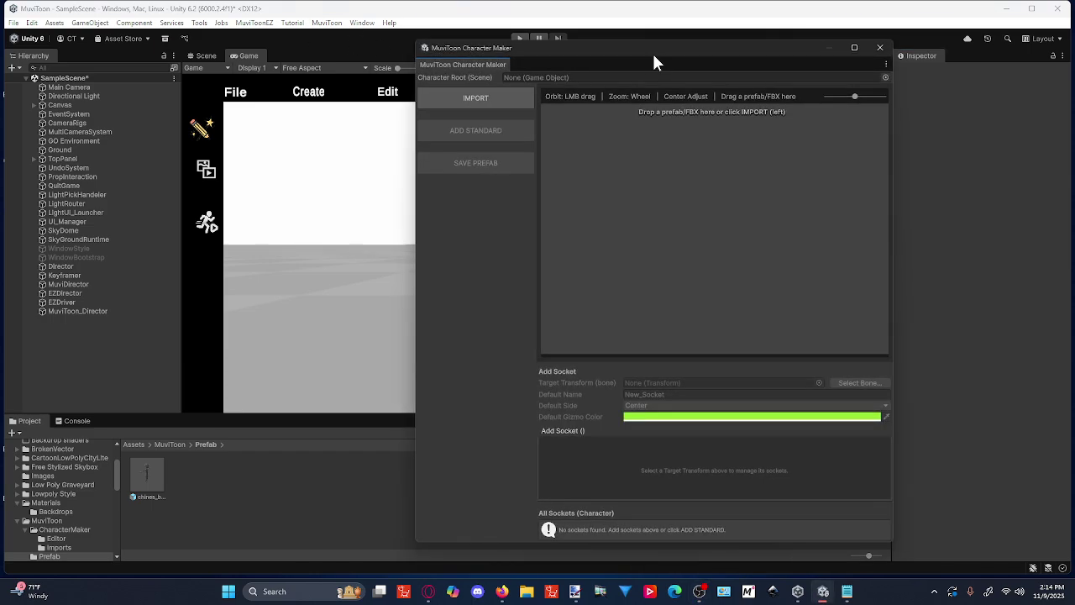
left_click_drag(659, 46, 643, 57)
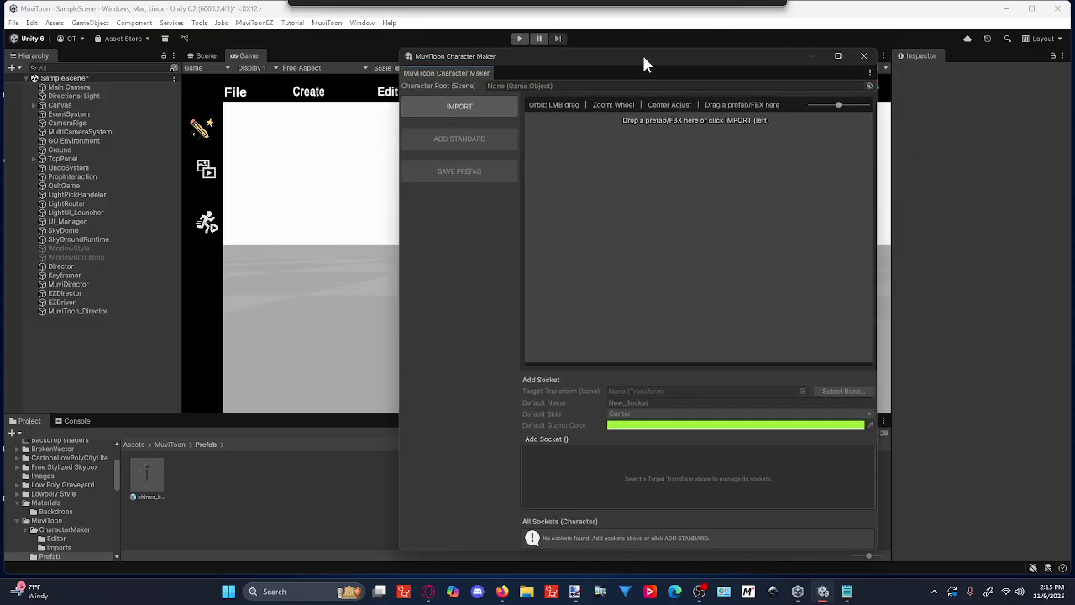
left_click_drag(643, 57, 648, 52)
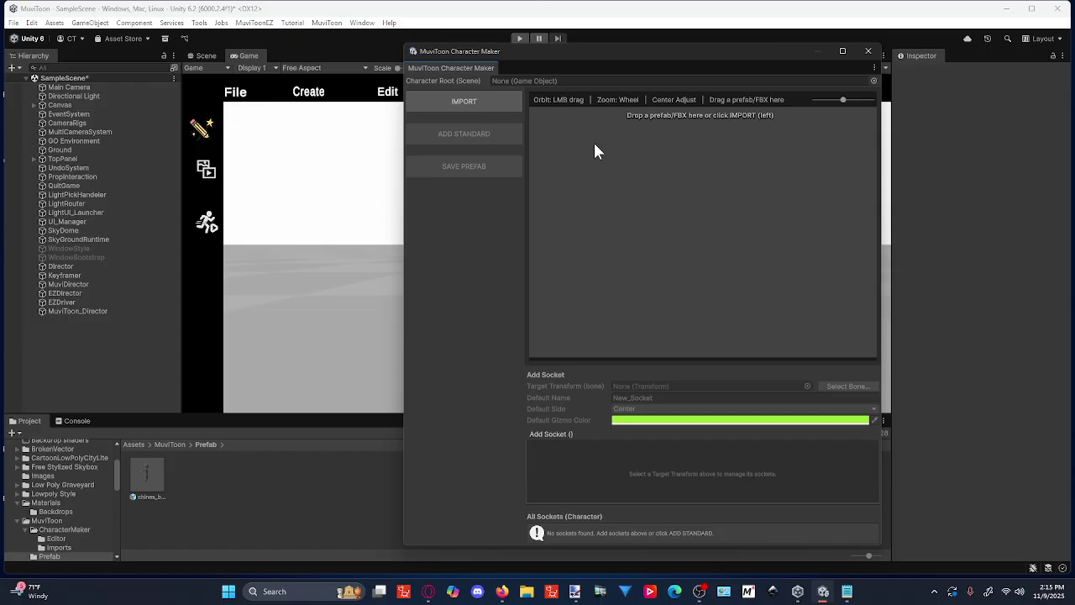
Import the character file chines_boy_unsized.fbx from the Downloads folder into the Character Maker
left_click(492, 103)
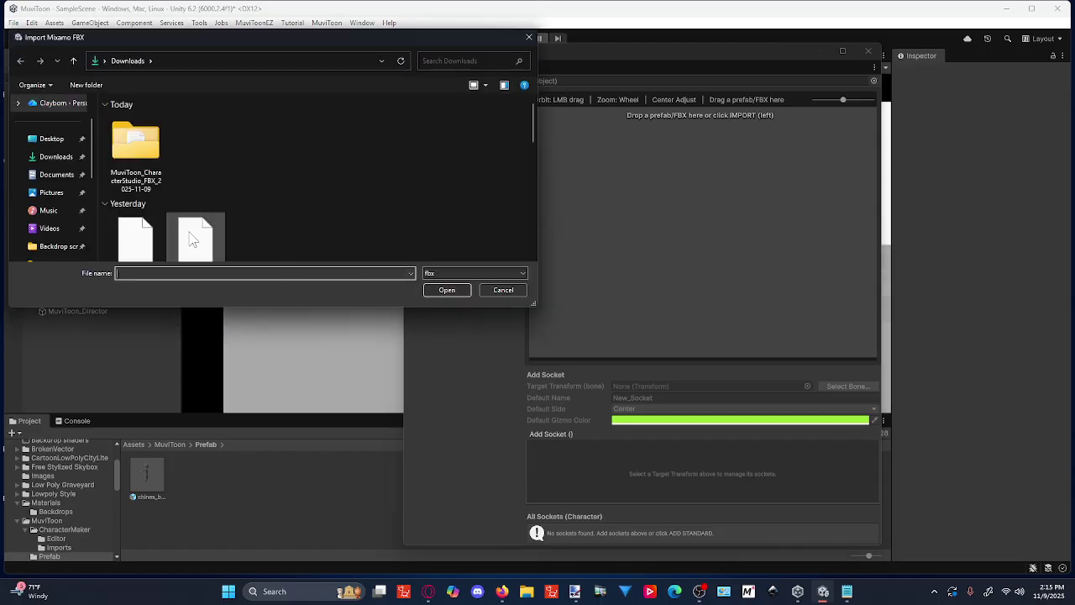
scroll(323, 157, "down", 3)
scroll(323, 158, "up", 1)
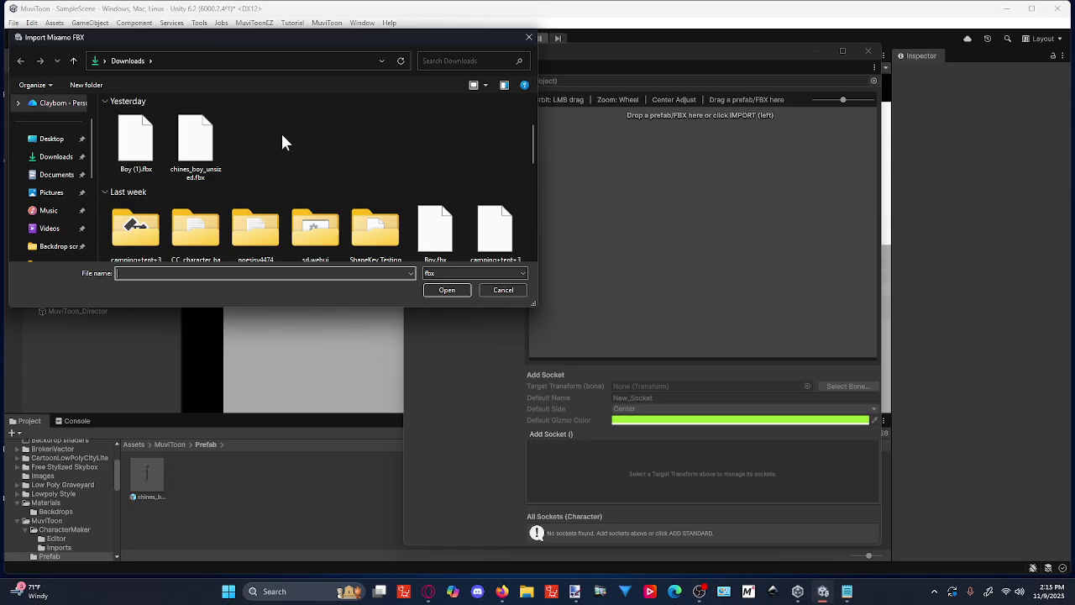
left_click(199, 175)
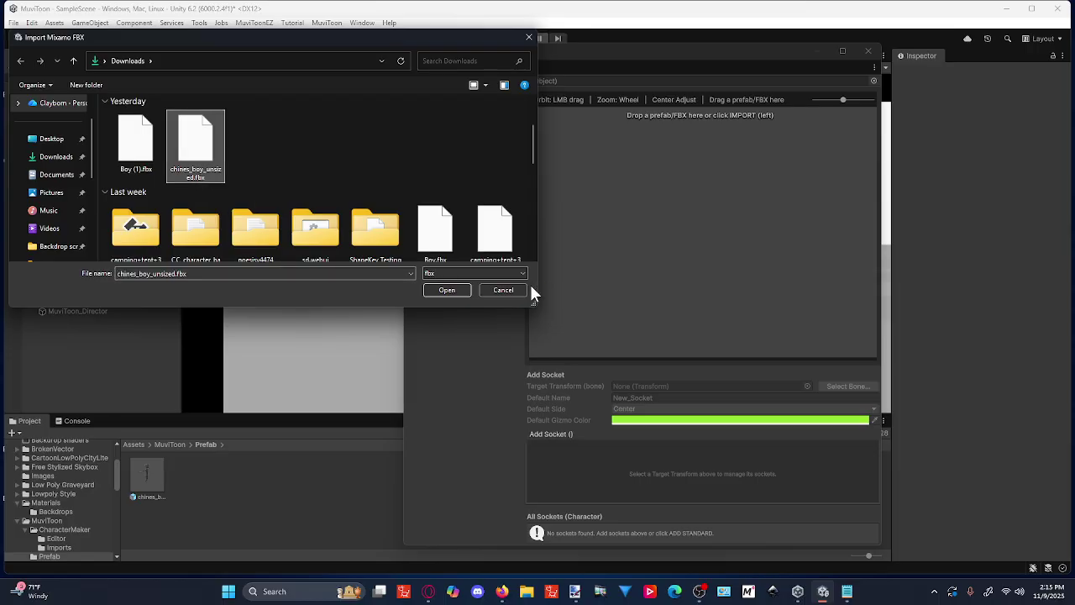
left_click(441, 294)
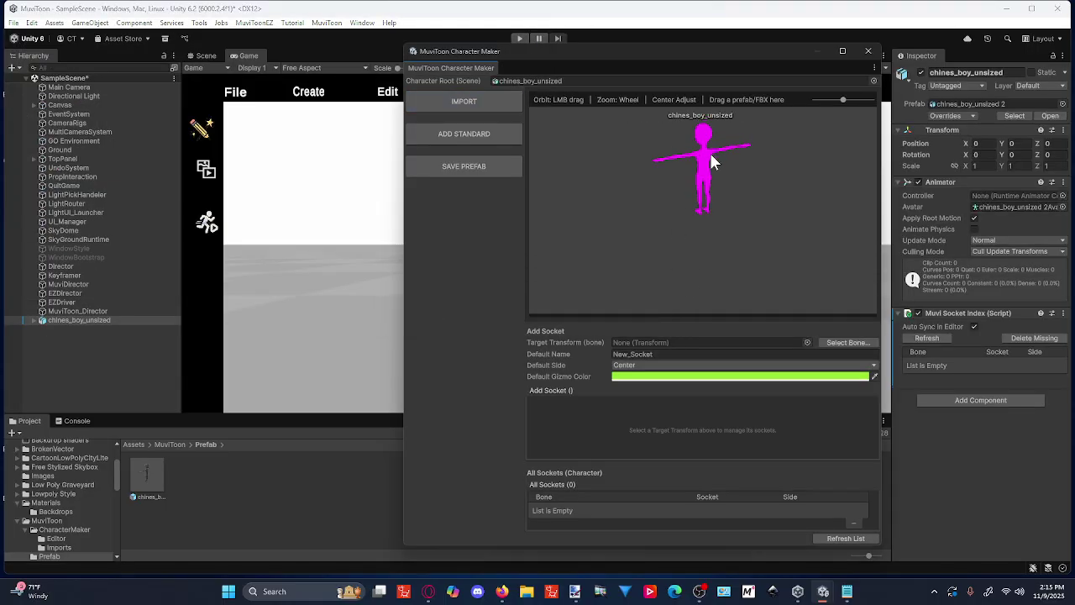
Target the imported character's Chest bone, add a socket to it and name the socket Chest
left_click_drag(703, 186, 819, 105)
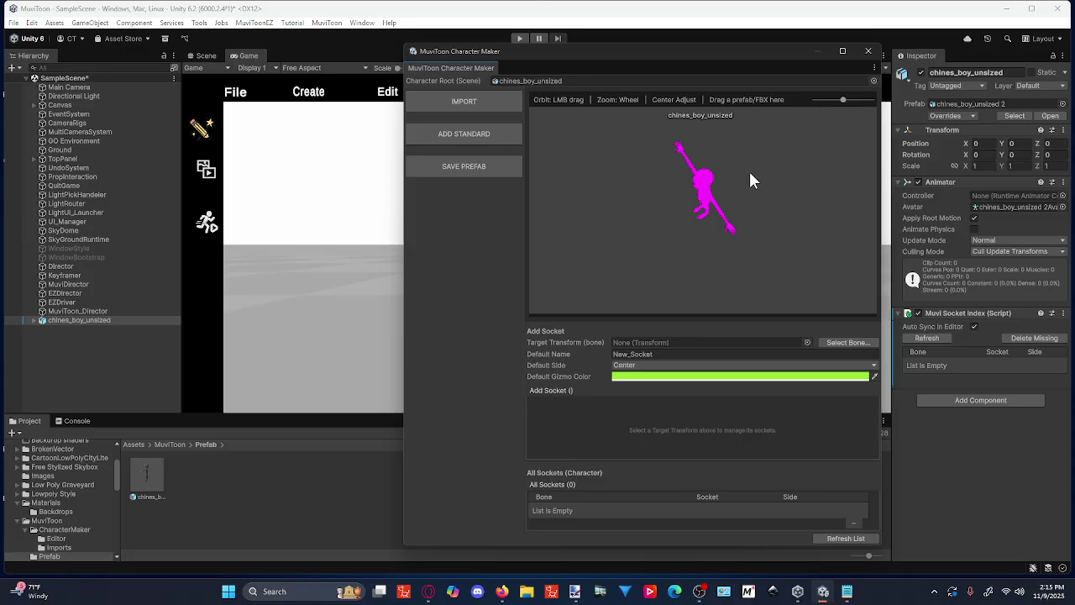
left_click_drag(749, 173, 696, 174)
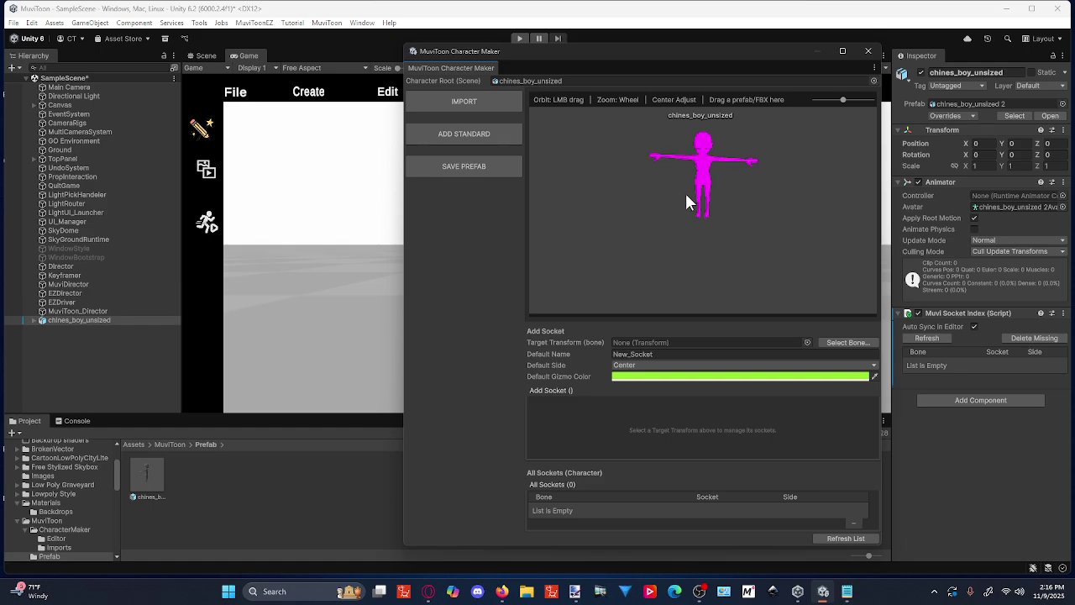
mouse_move(688, 202)
left_mouse_down()
mouse_move(716, 157)
mouse_move(691, 182)
mouse_move(701, 209)
left_mouse_up()
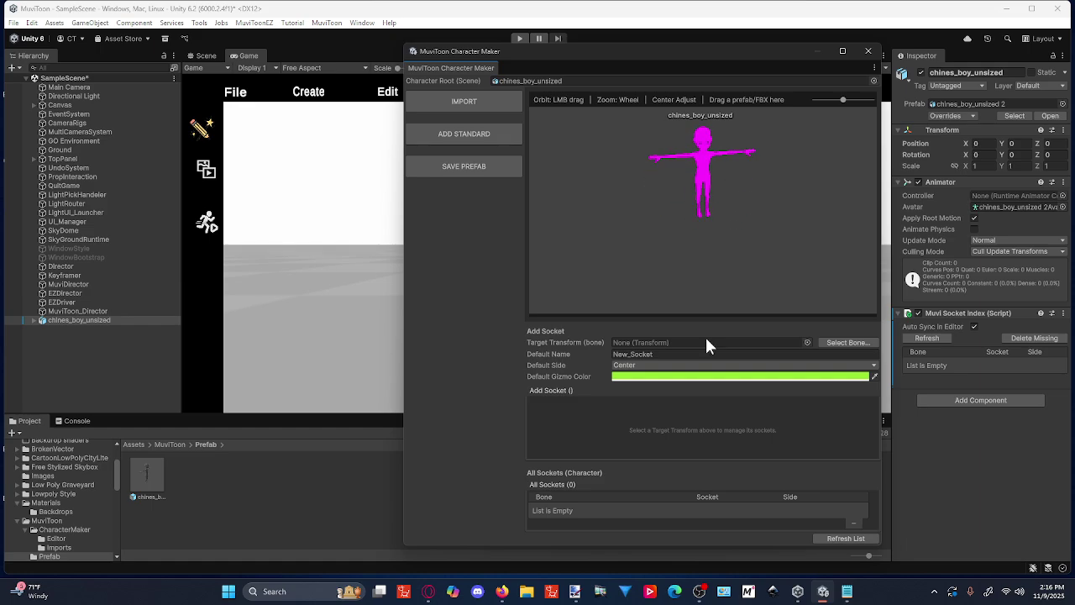
left_click(848, 341)
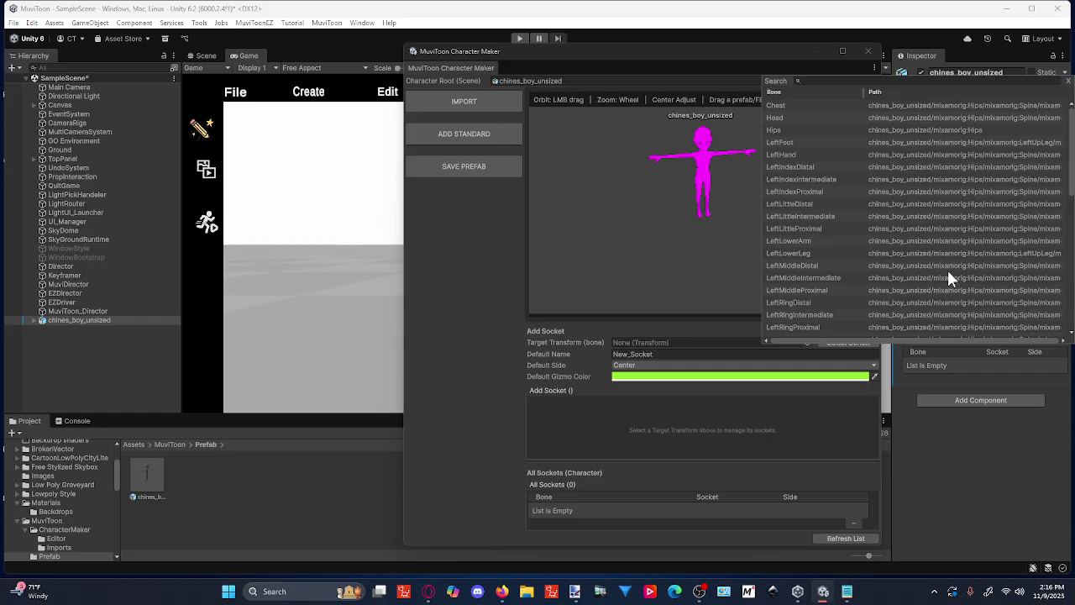
scroll(878, 201, "down", 8)
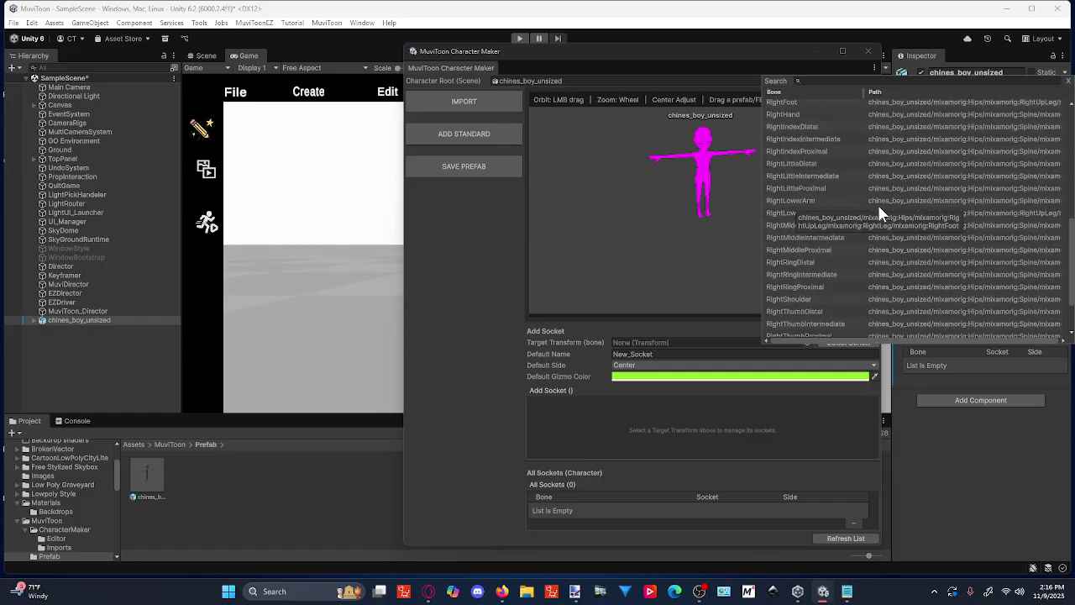
scroll(785, 311, "up", 4)
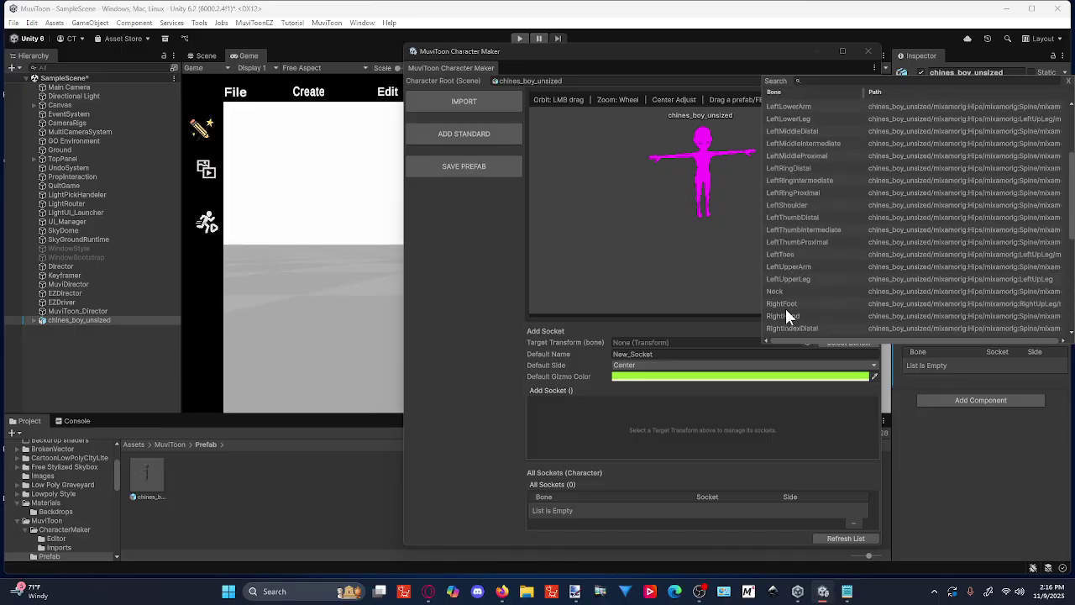
scroll(786, 315, "up", 3)
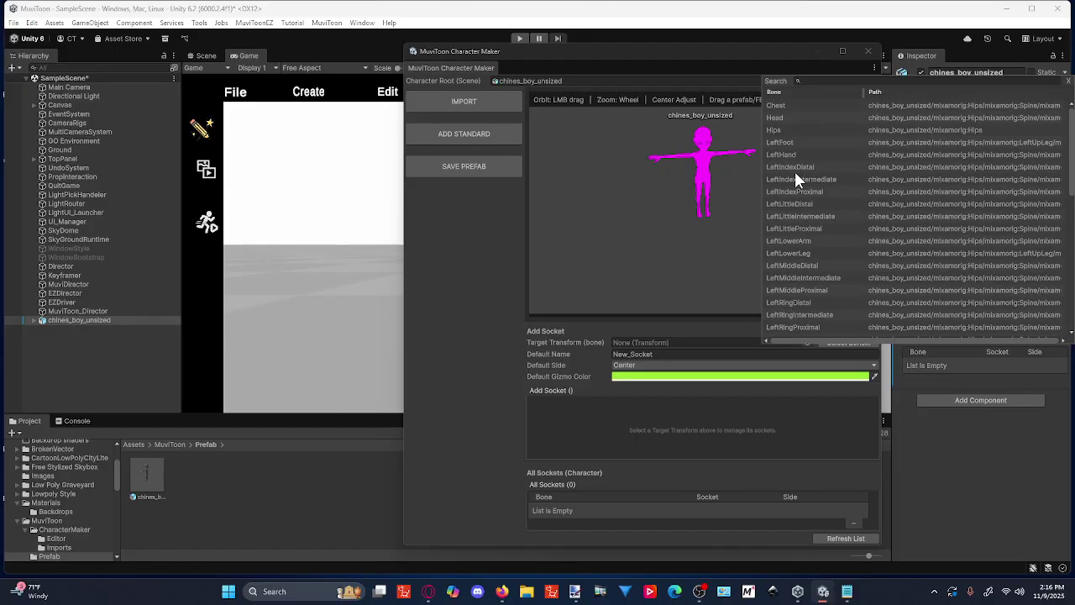
left_click(774, 105)
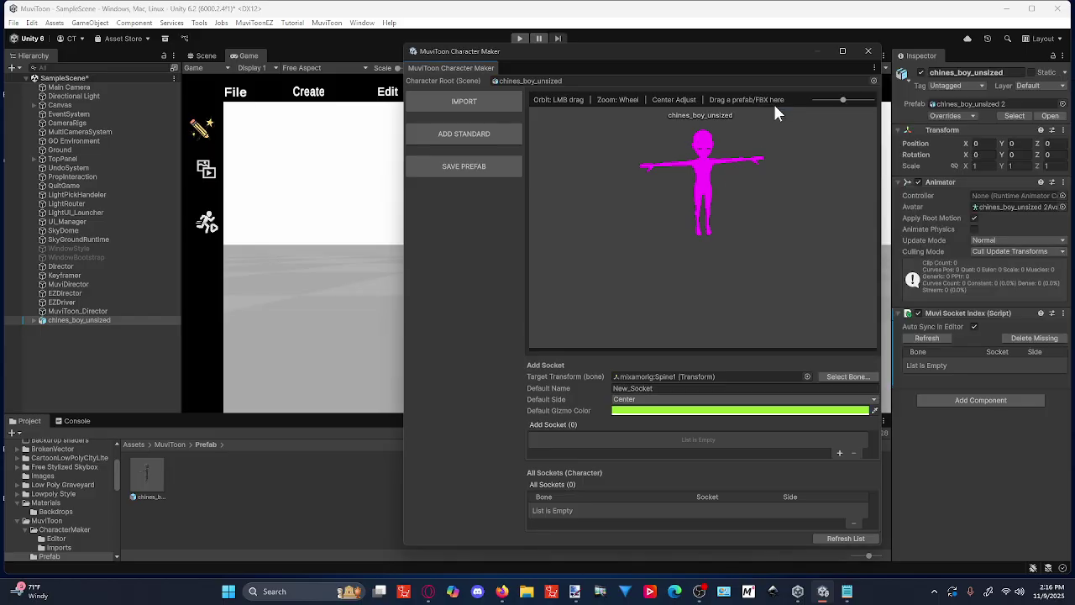
left_click(649, 388)
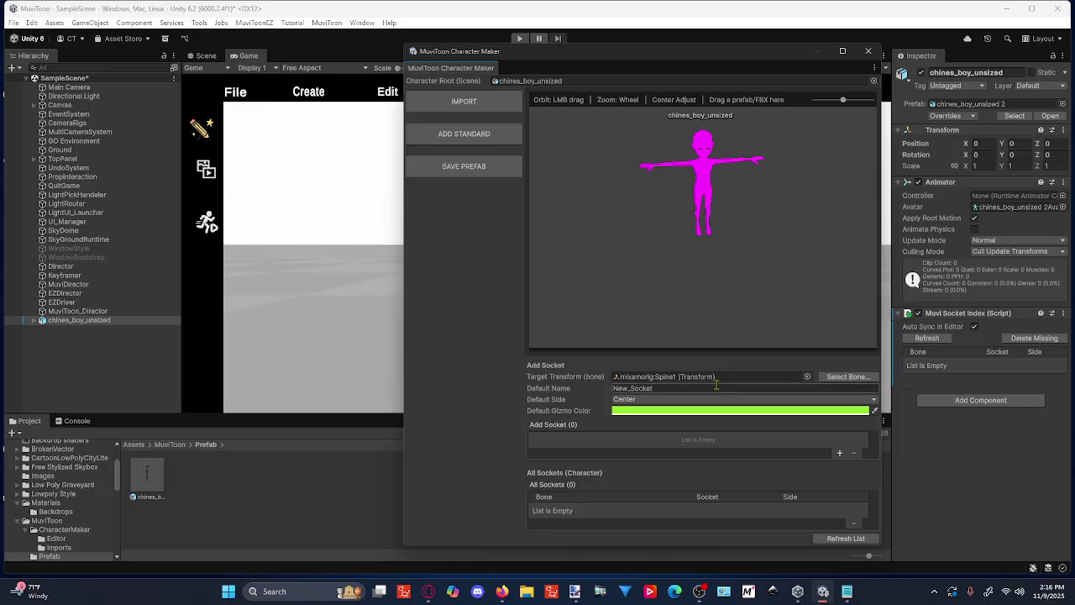
left_click(839, 452)
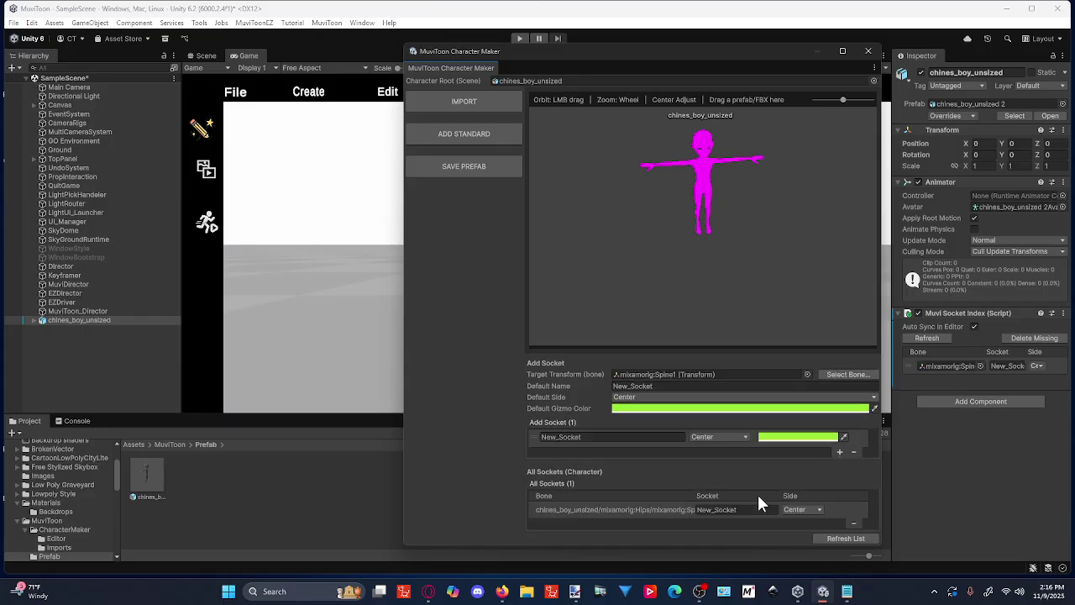
left_click(657, 436)
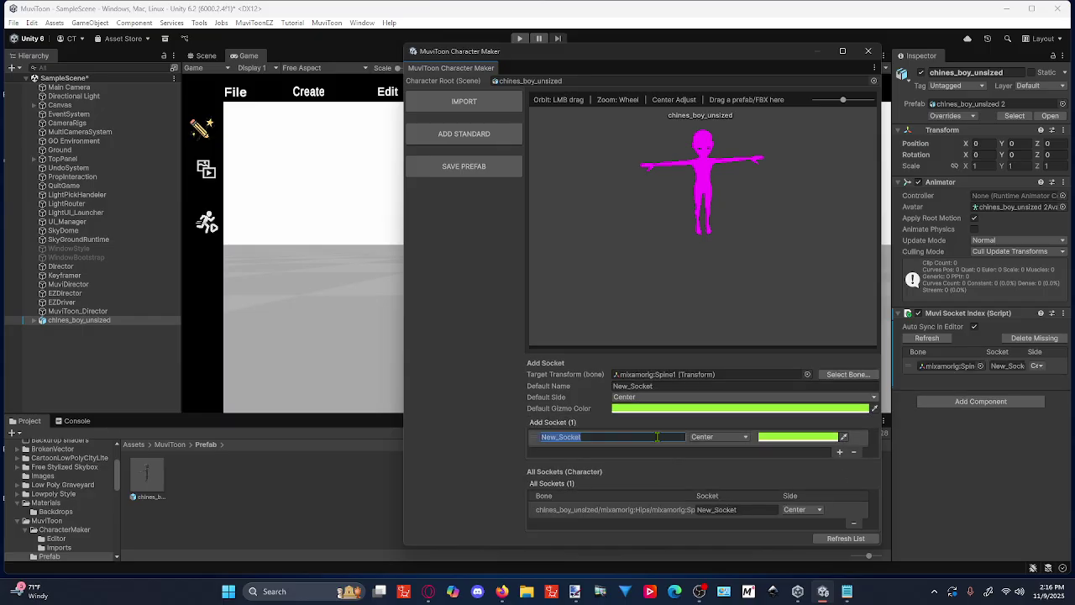
key("BackSpace")
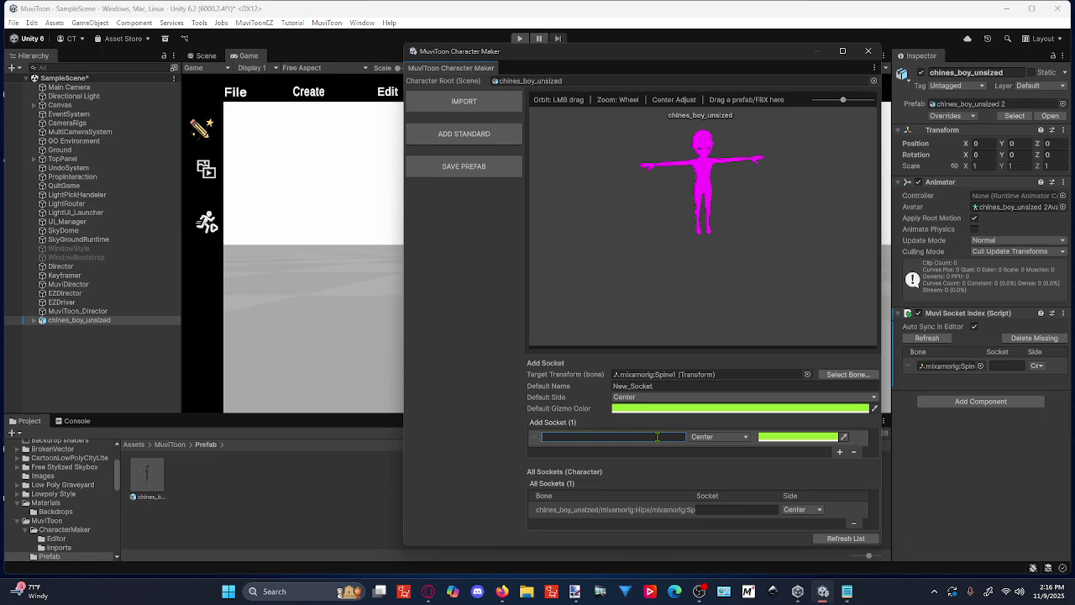
type("Chest")
Target the character's Head bone, add a socket to it and name the socket Head
left_click(854, 375)
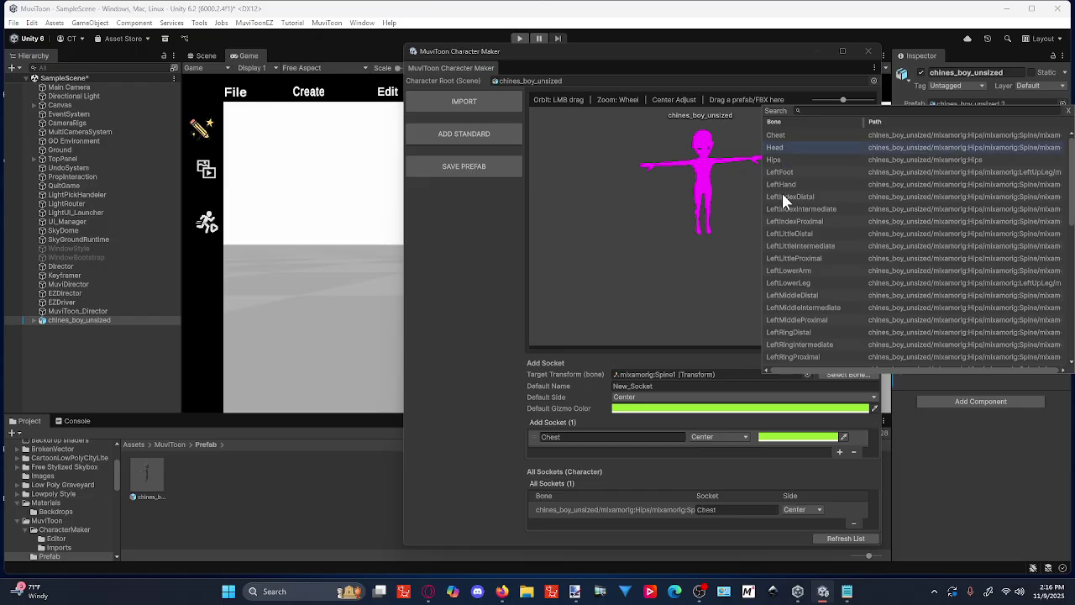
left_click(783, 147)
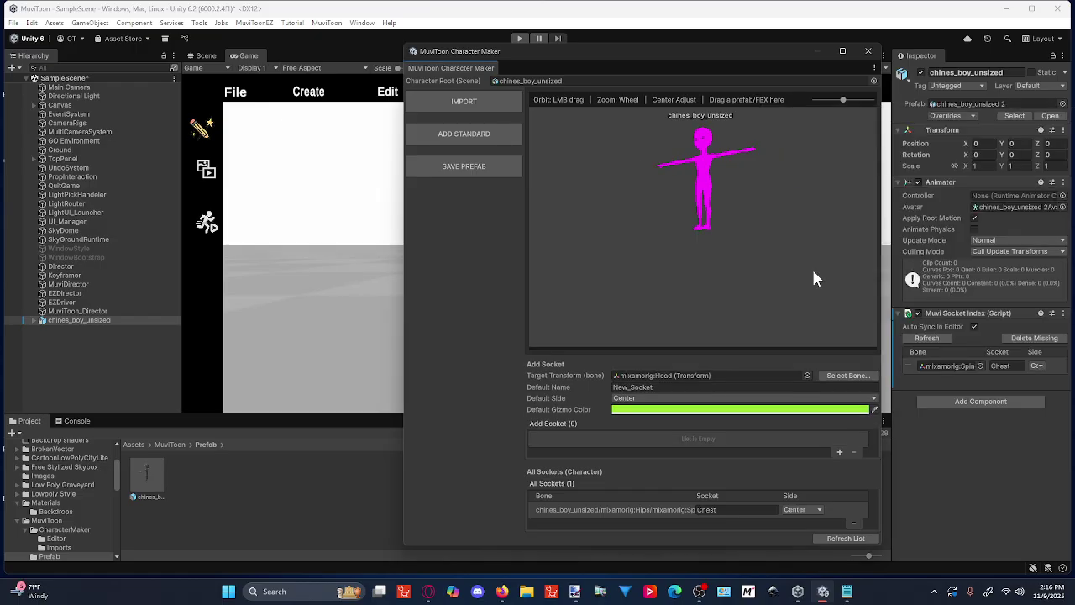
left_click(839, 451)
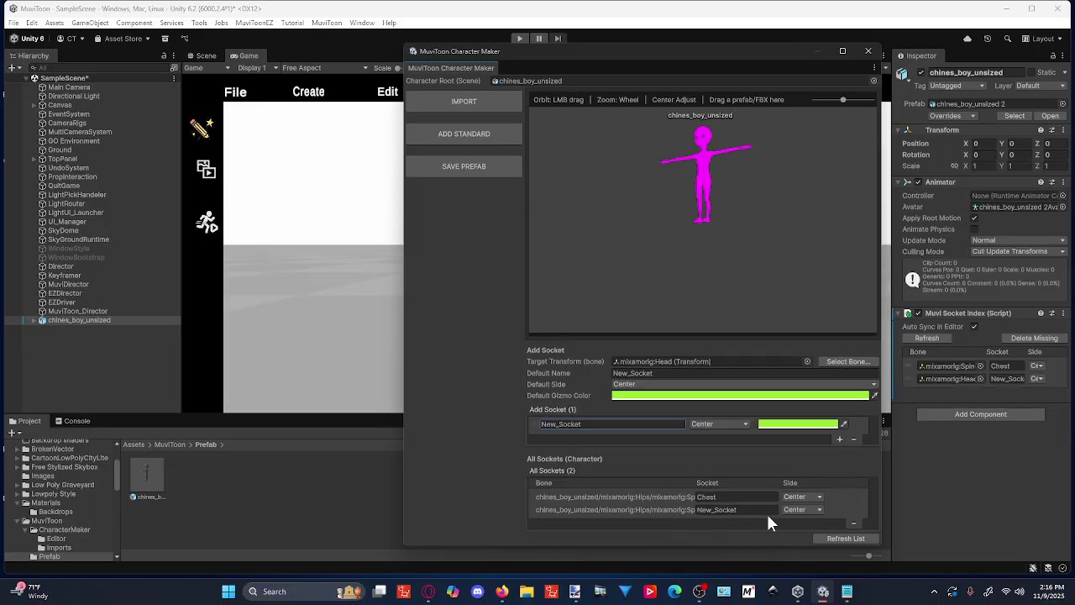
left_click(595, 425)
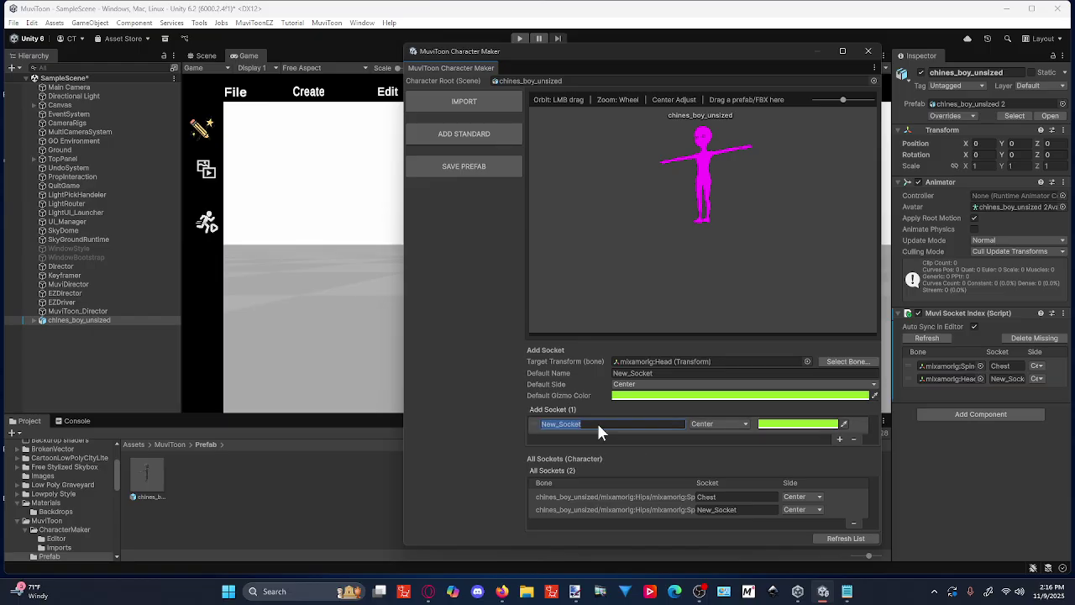
left_click(759, 508)
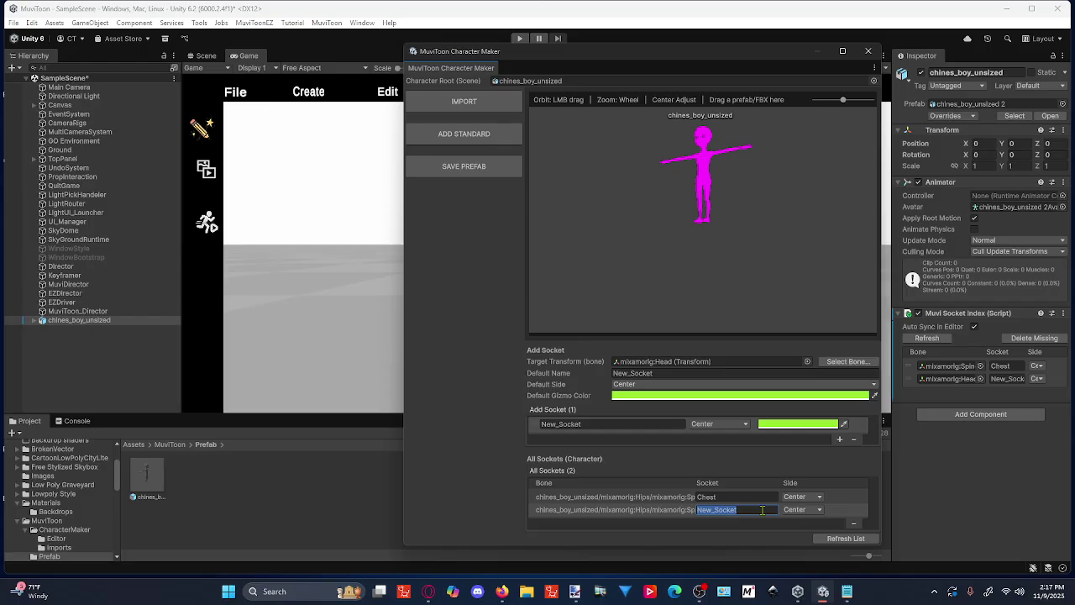
key("BackSpace")
type("Head")
Target the character's Hips bone, add a socket to it and name the socket Hip
left_click(849, 363)
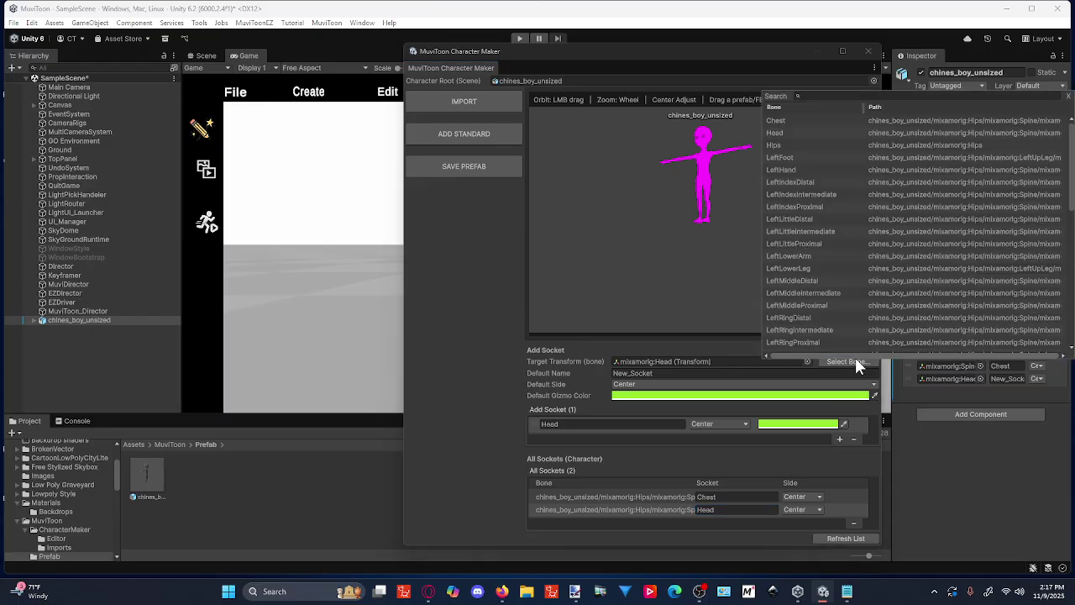
left_click(773, 145)
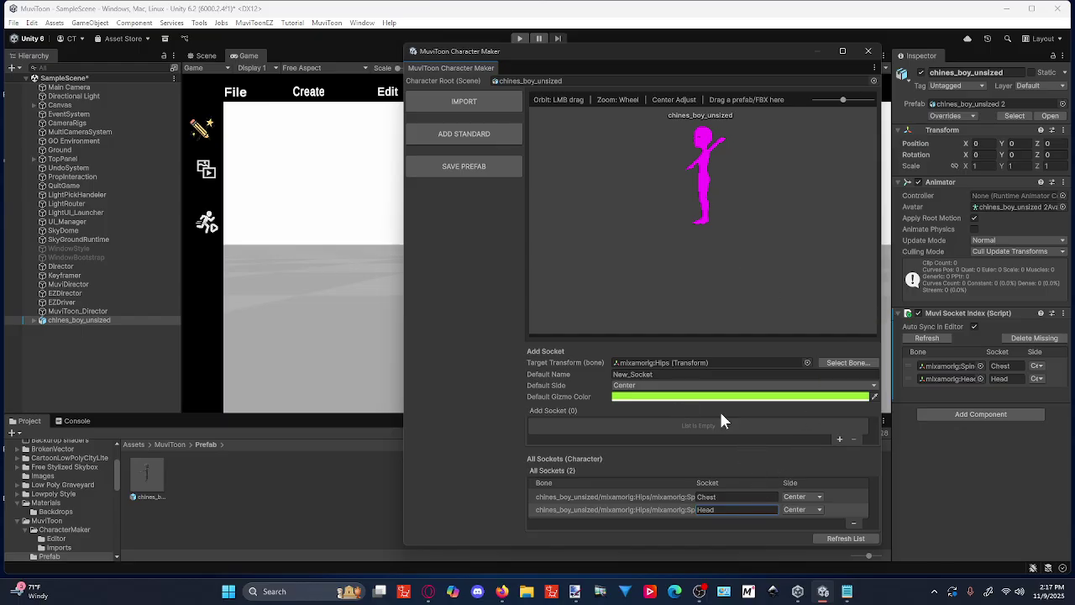
left_click(839, 439)
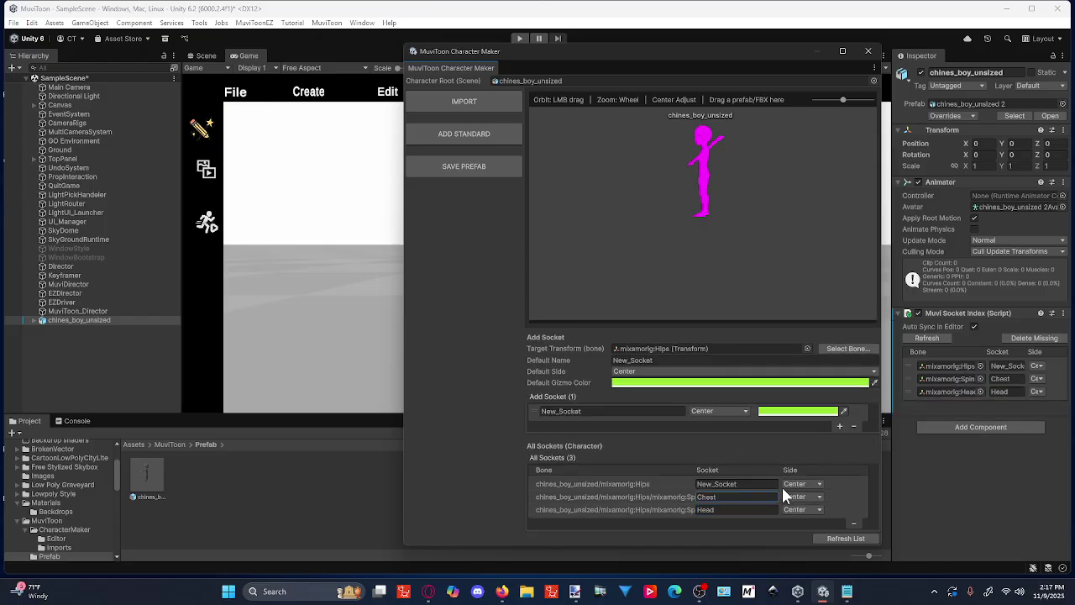
left_click(641, 411)
key("BackSpace")
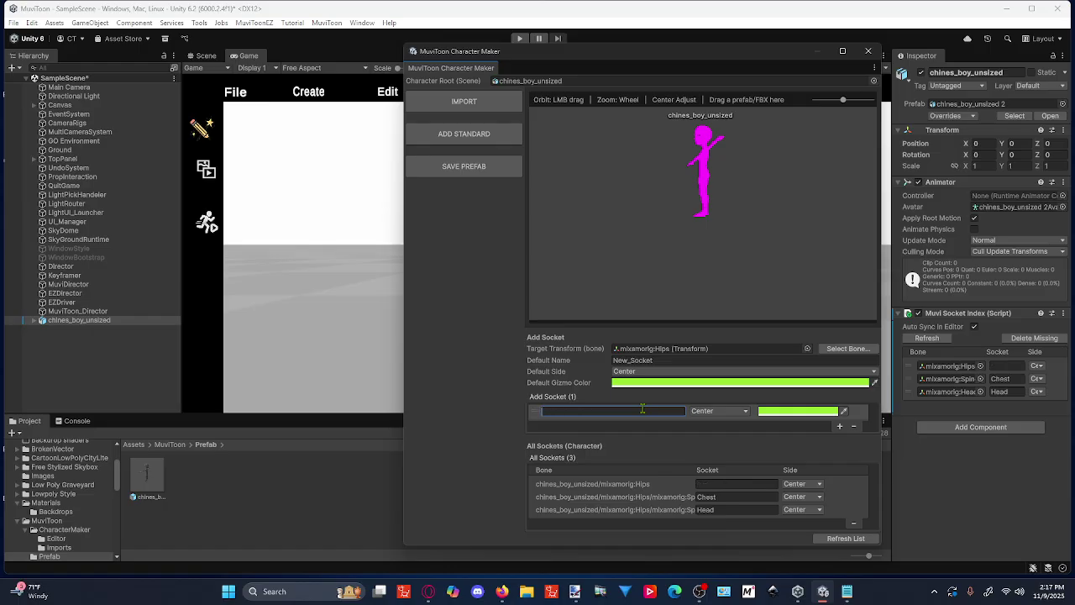
type("Hip")
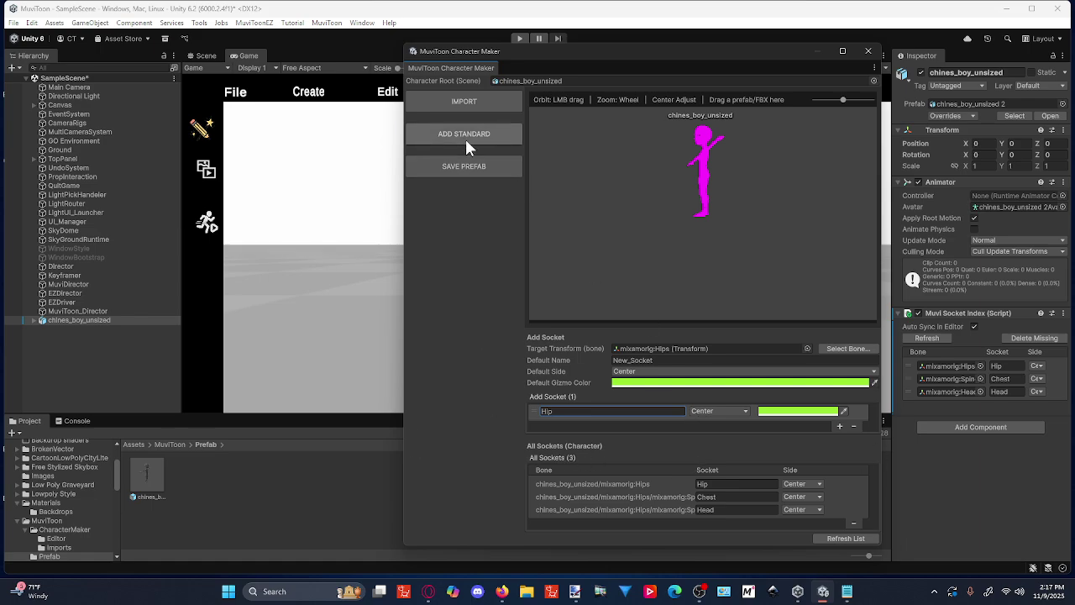
Save the character as the prefab chines_boy_unsized_WithSockets in the Assets/MuviToon/Prefab folder
left_click(463, 173)
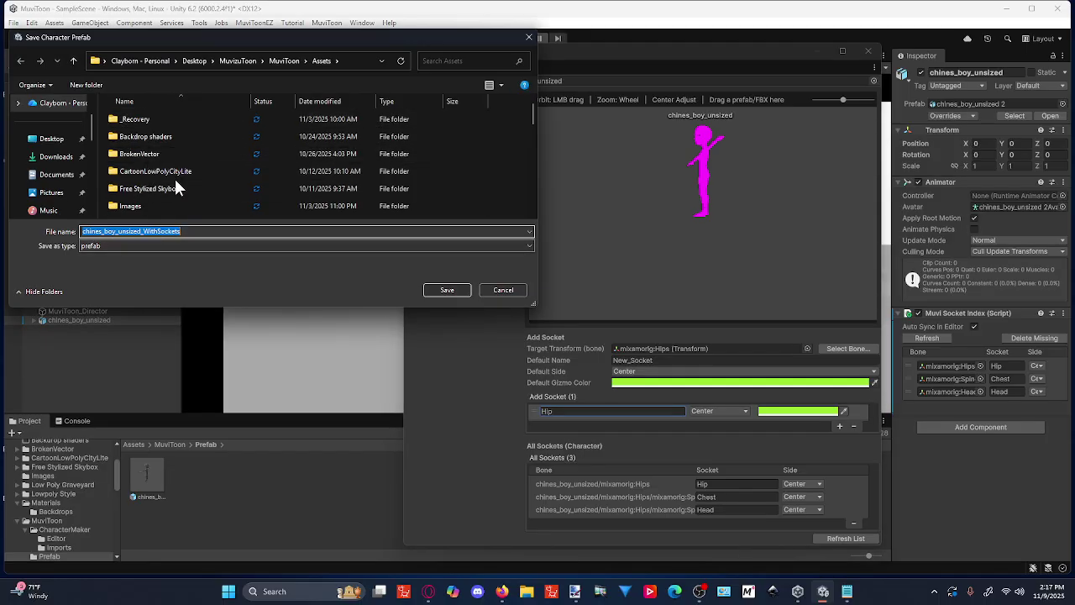
scroll(174, 176, "down", 1)
scroll(173, 176, "down", 1)
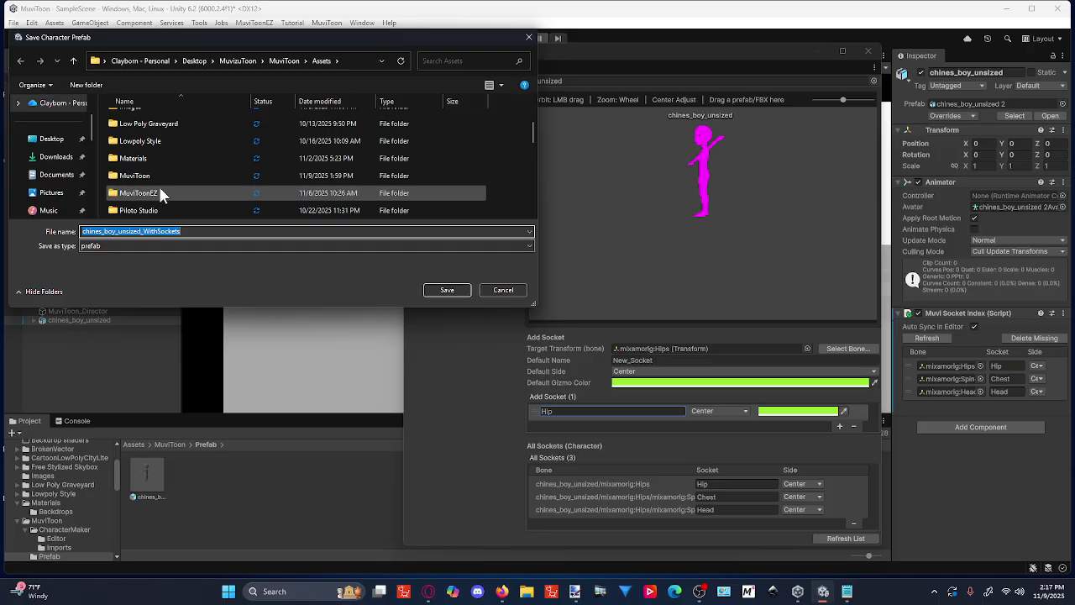
double_click(155, 175)
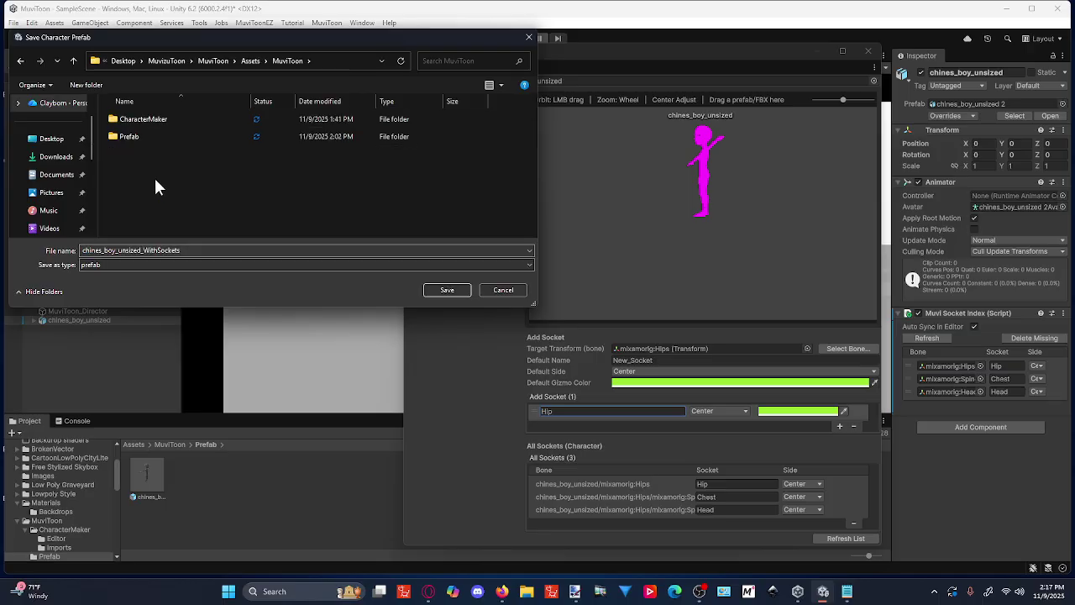
double_click(117, 136)
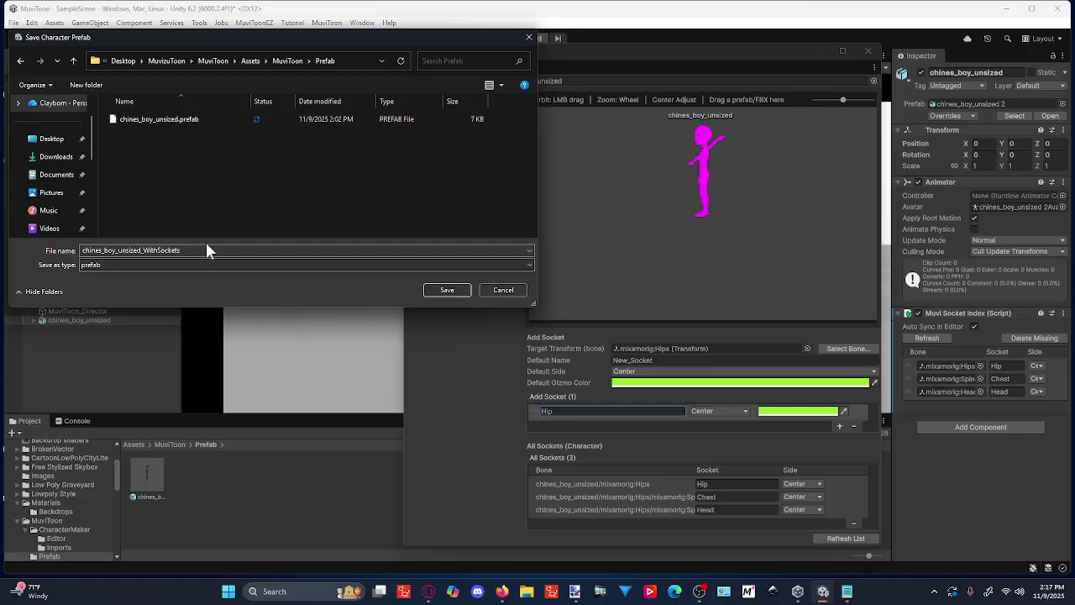
left_click(446, 290)
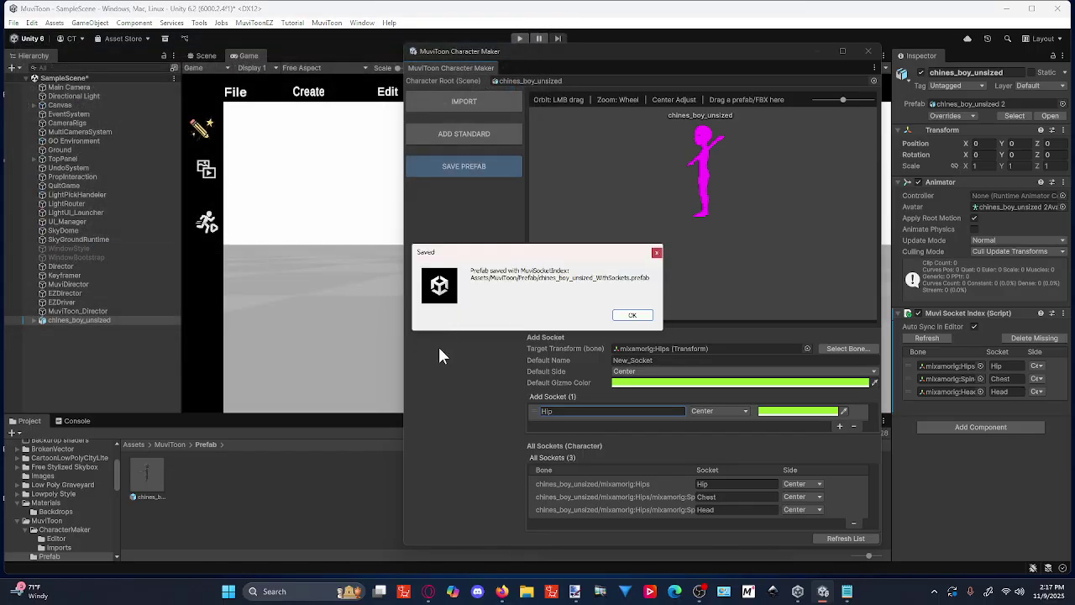
Close the Character Maker and delete the original chines_boy_unsized object from the scene
left_click(632, 316)
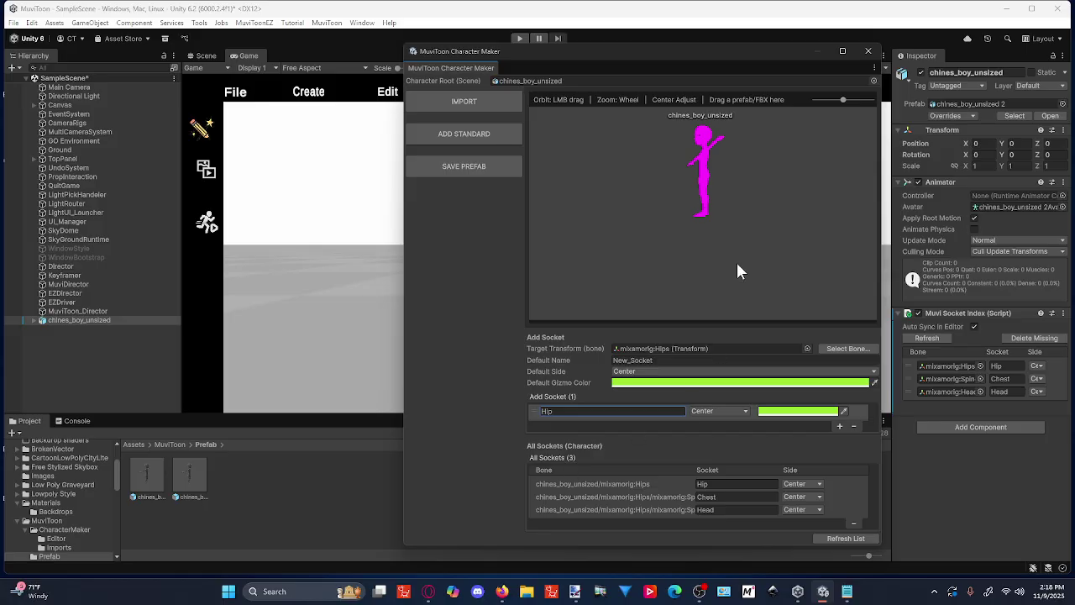
left_click(867, 51)
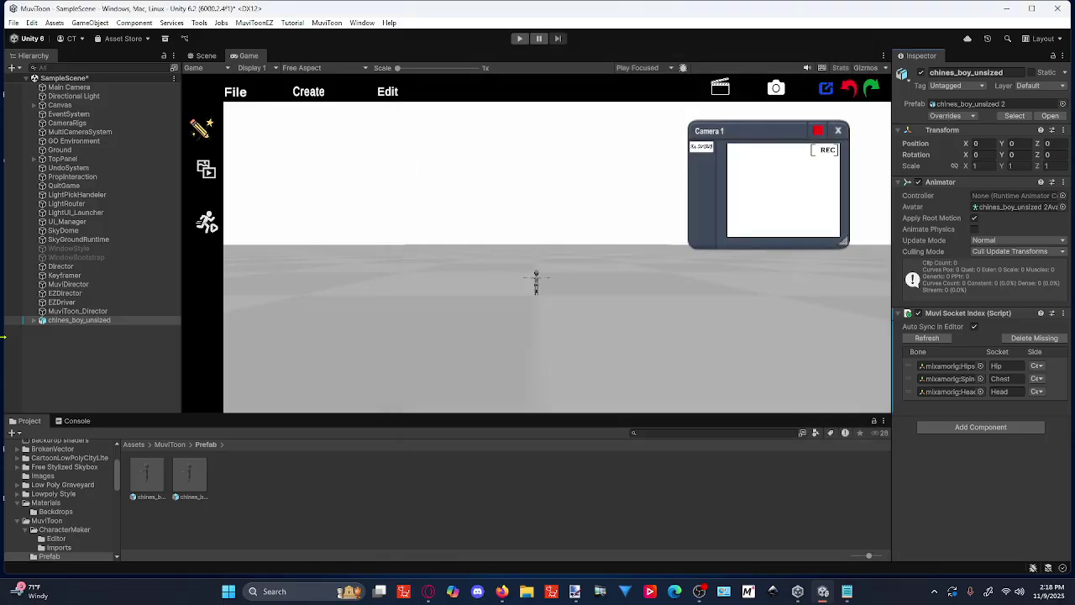
right_click(82, 321)
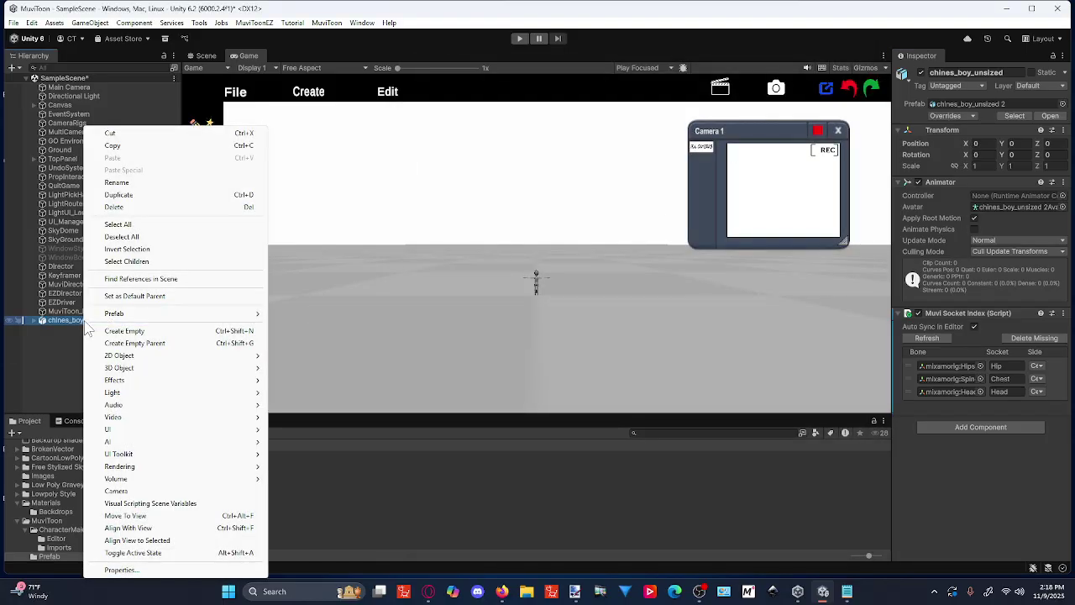
left_click(131, 209)
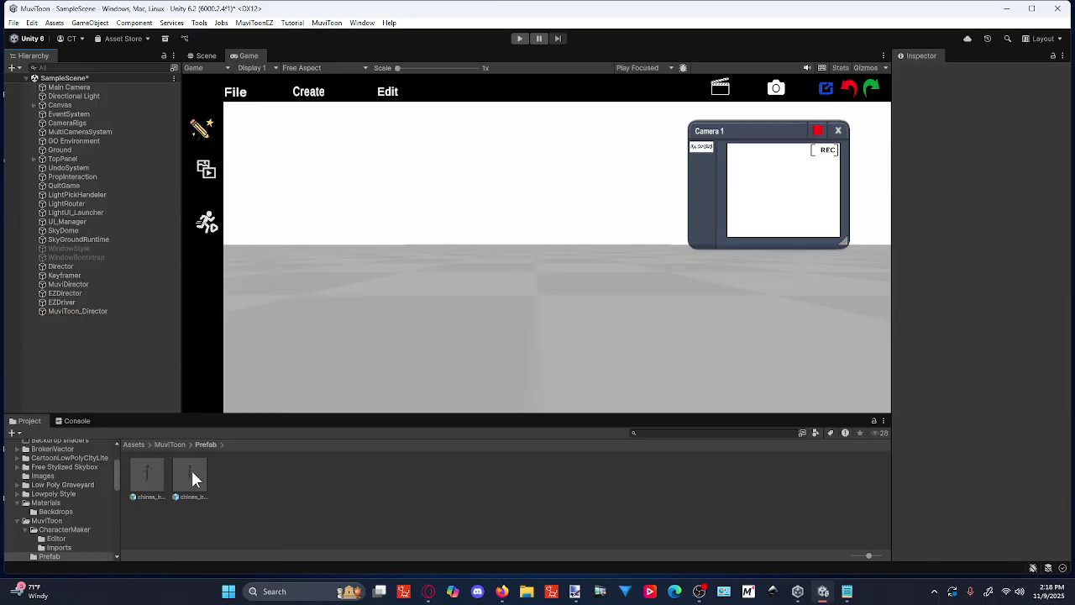
Add the chines_boy_unsized_WithSockets prefab to the SampleScene hierarchy and frame it in the Scene view
left_click_drag(190, 476, 86, 364)
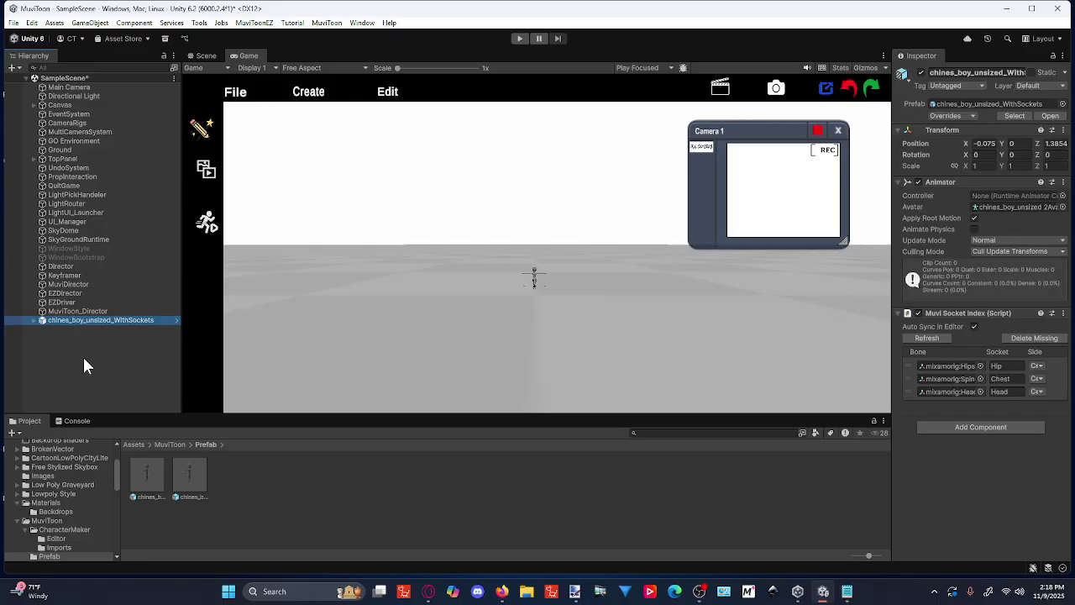
left_click(201, 56)
scroll(491, 199, "up", 4)
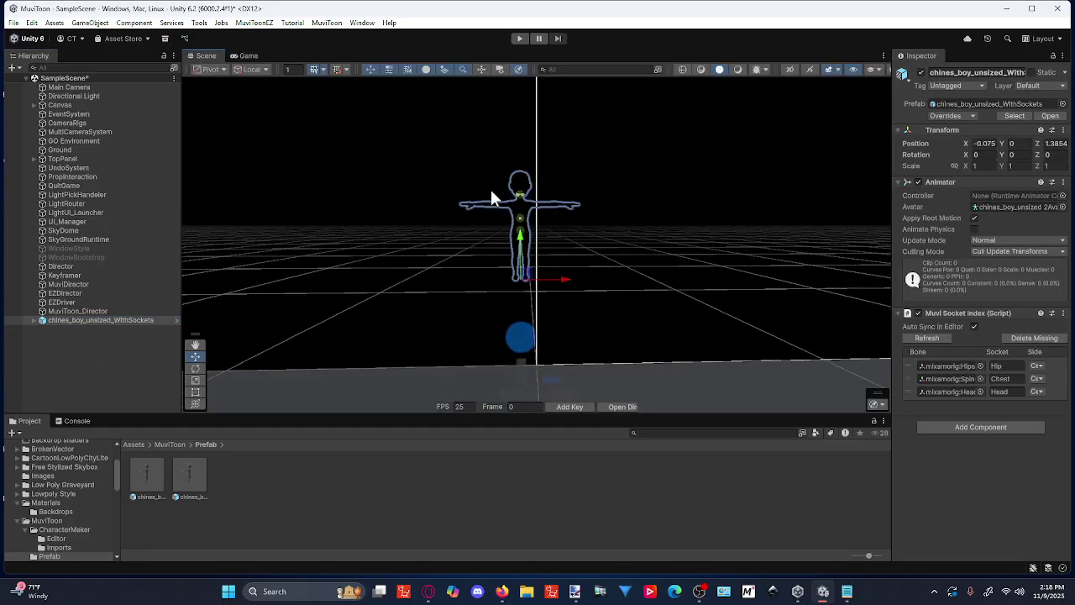
double_click(80, 321)
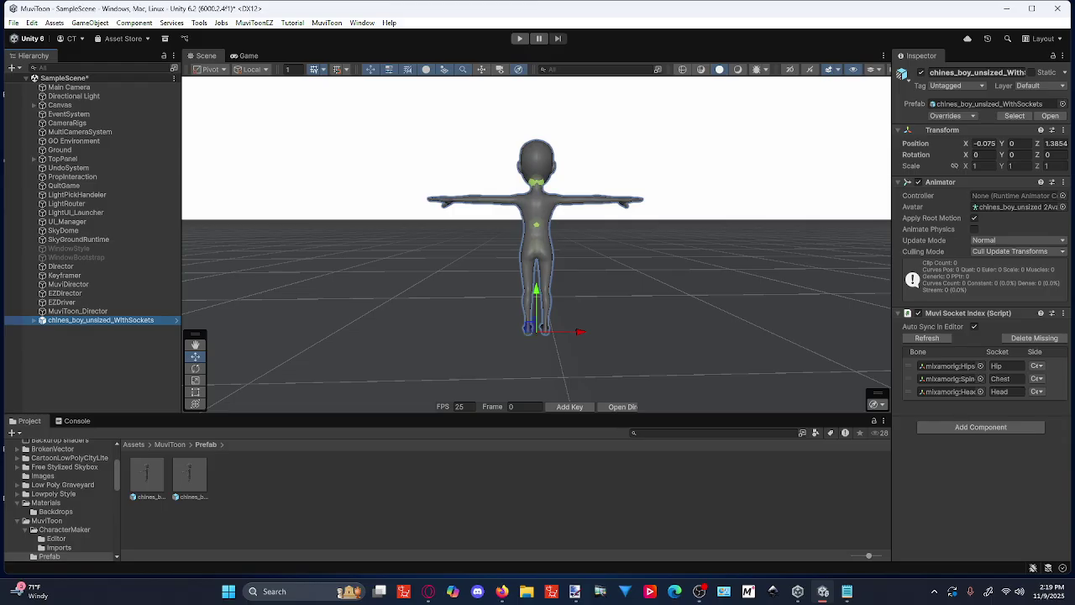
Open the MuviToon Character Maker to look over its import and socket options, and close it again
left_click(327, 23)
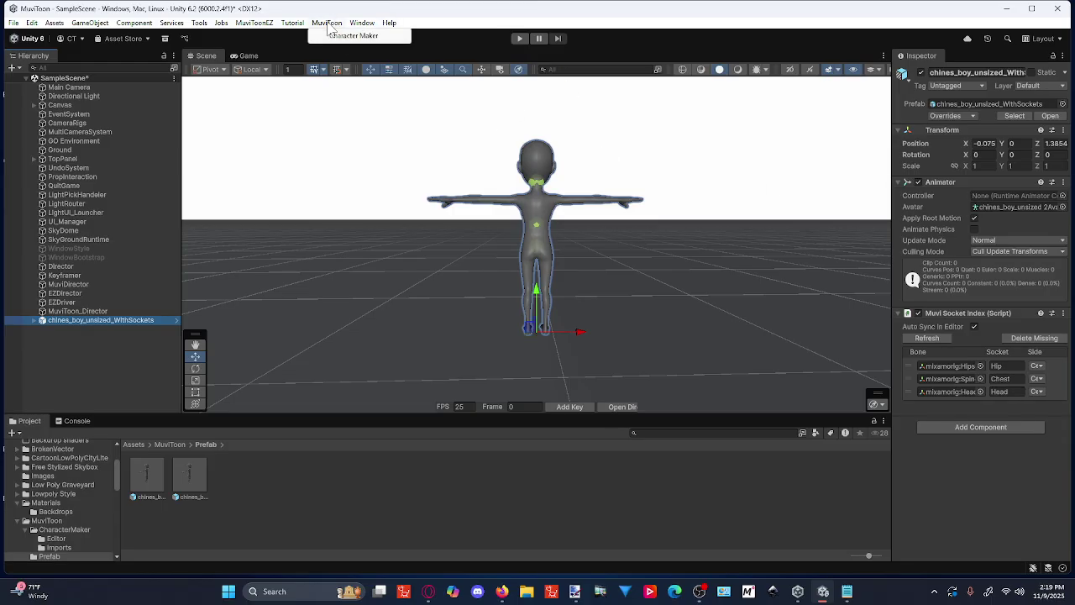
left_click(340, 33)
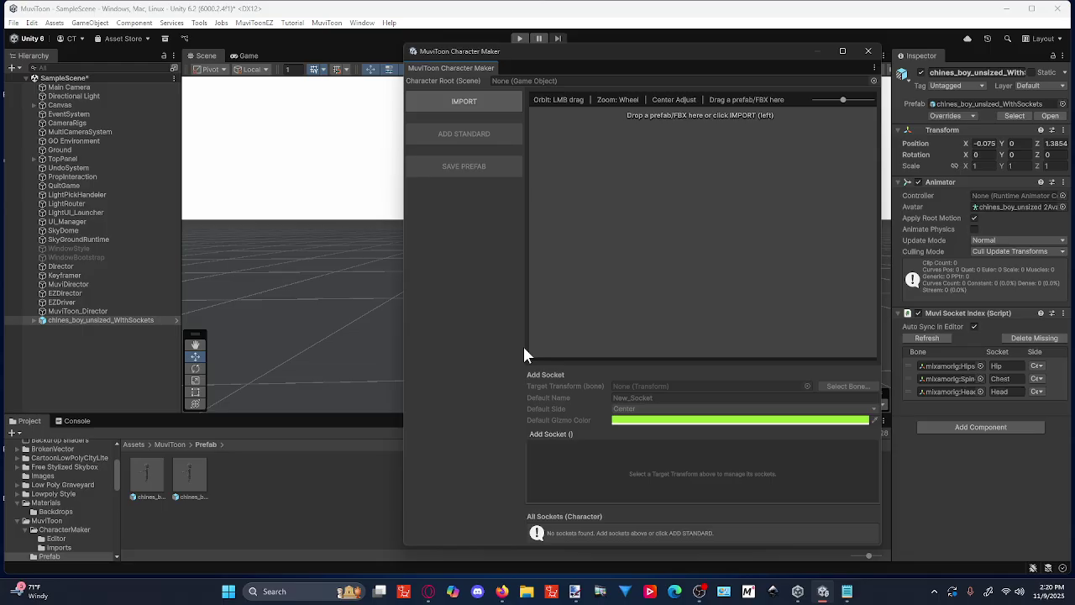
left_click(870, 51)
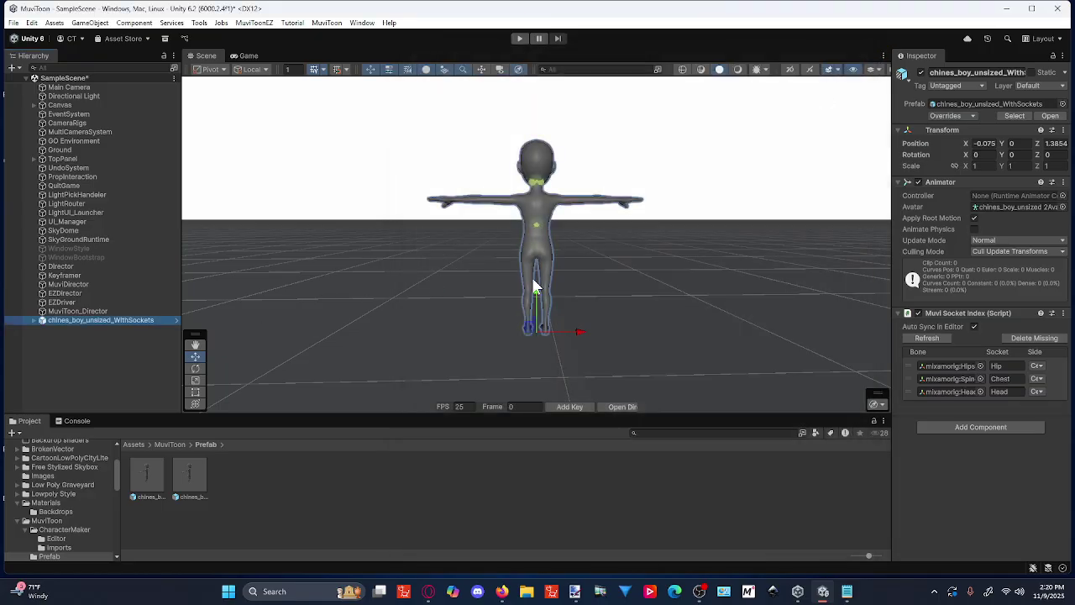